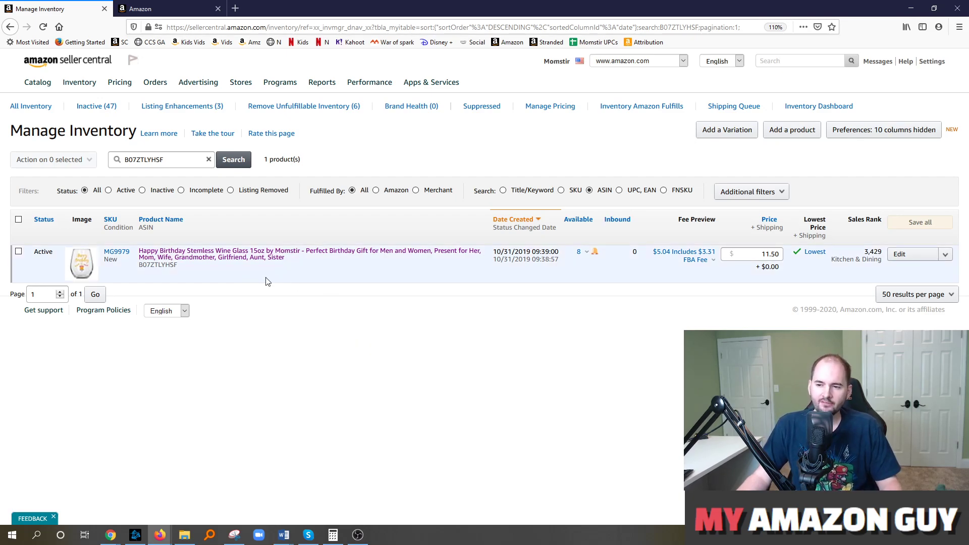
- Open the Amazon detail page of the Happy Birthday stemless wine glass and check its delivery date
double_click(160, 266)
click(160, 257)
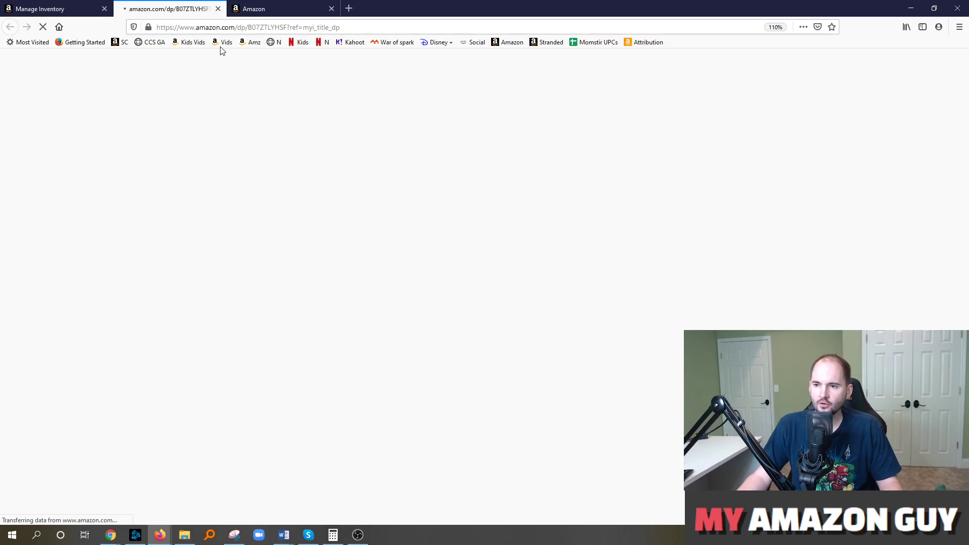
scroll(457, 241, down, 2)
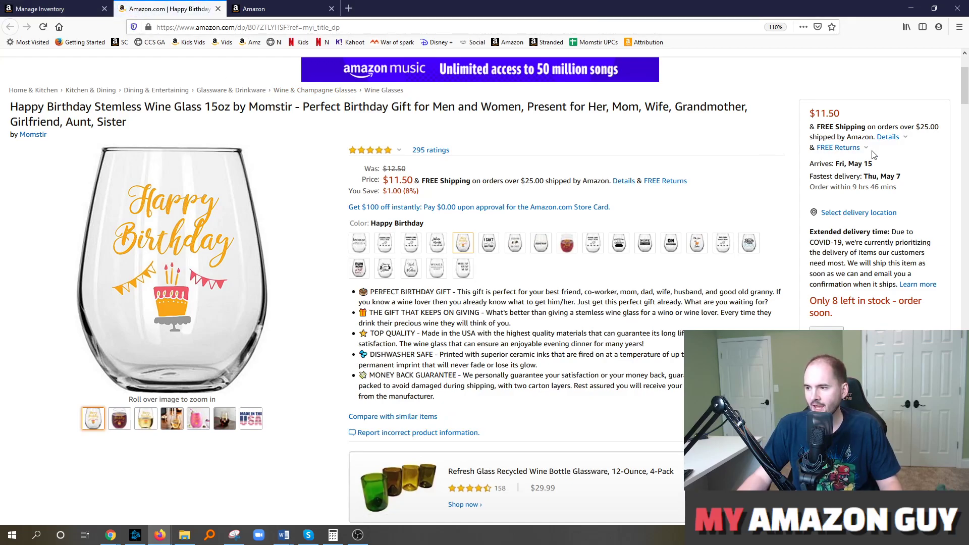
drag(873, 164, 844, 165)
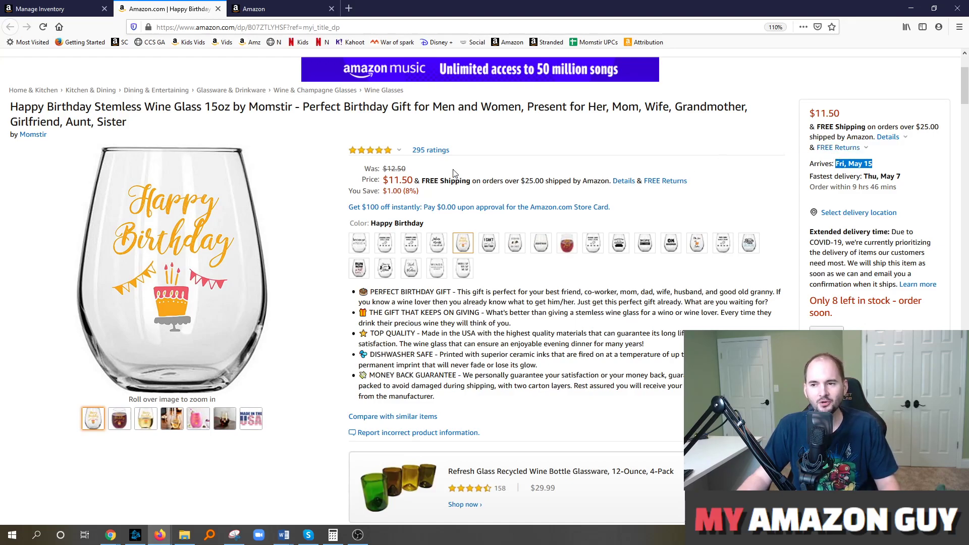
click(394, 152)
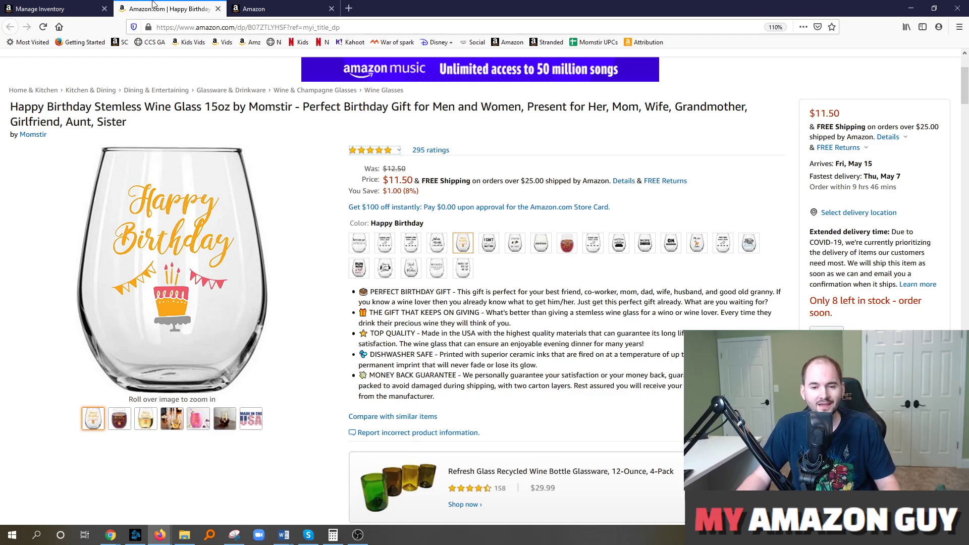
- Locate the wine glass's ASIN within the product page's web address
click(271, 27)
click(271, 27)
double_click(271, 27)
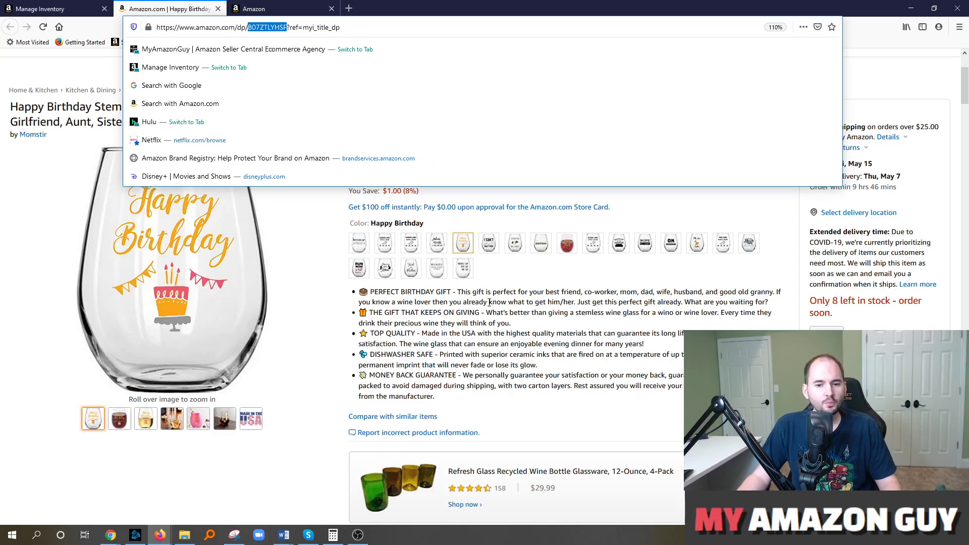
click(528, 327)
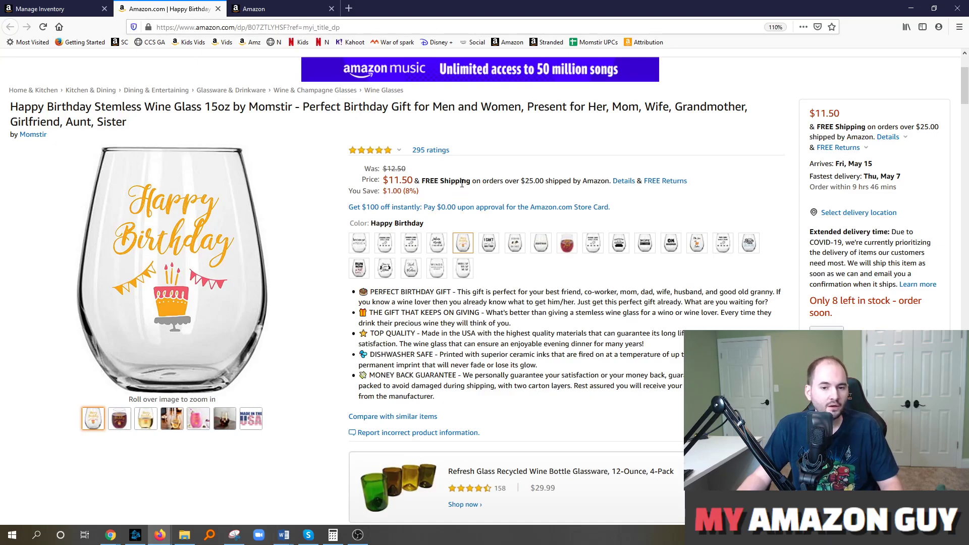
- Copy the ASIN B07ZTLYHSF from the wine glass's inventory listing and compare it with the product page's web address
click(55, 9)
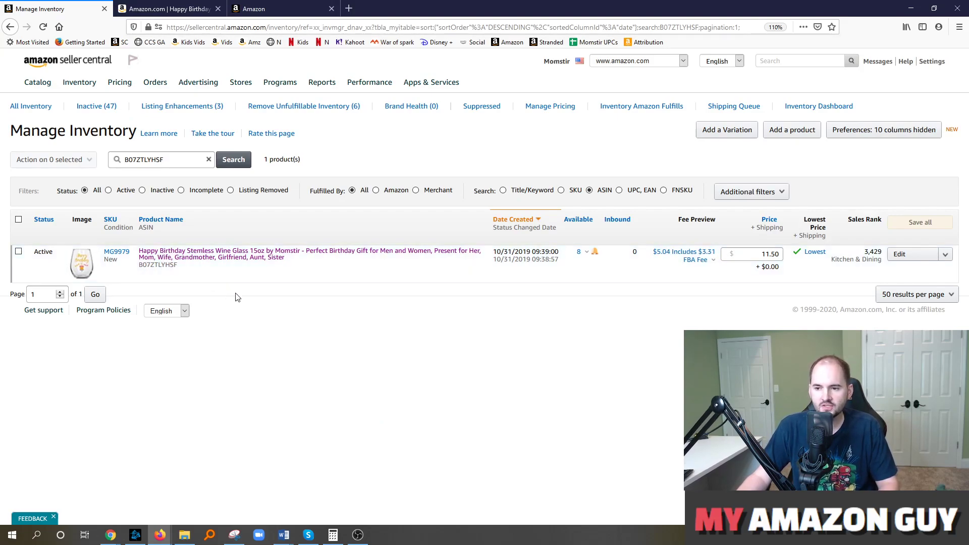
double_click(159, 265)
key(ctrl+c)
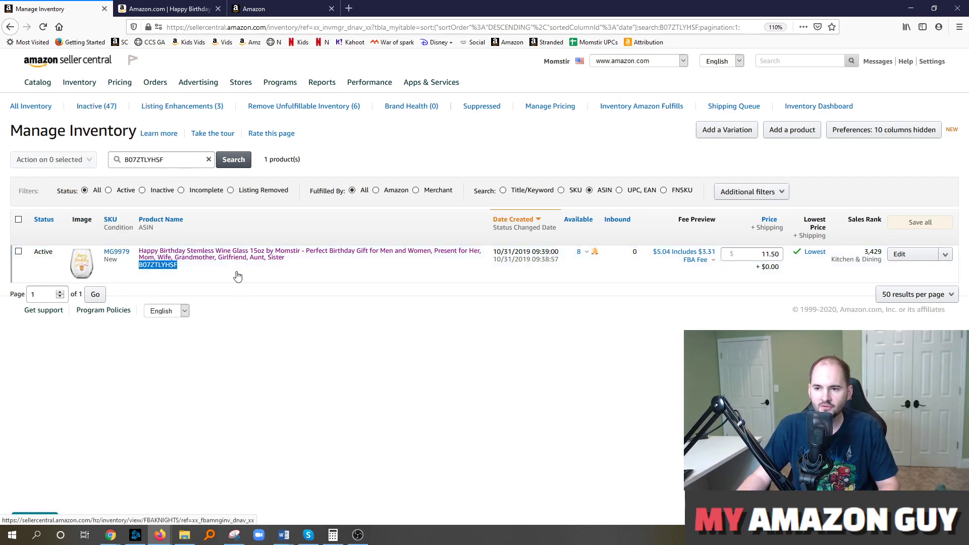
click(236, 258)
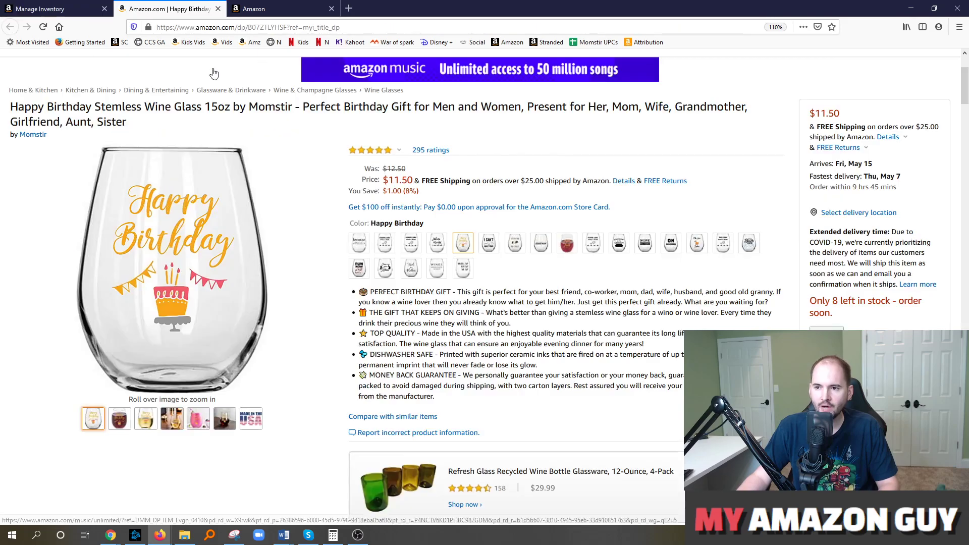
click(227, 28)
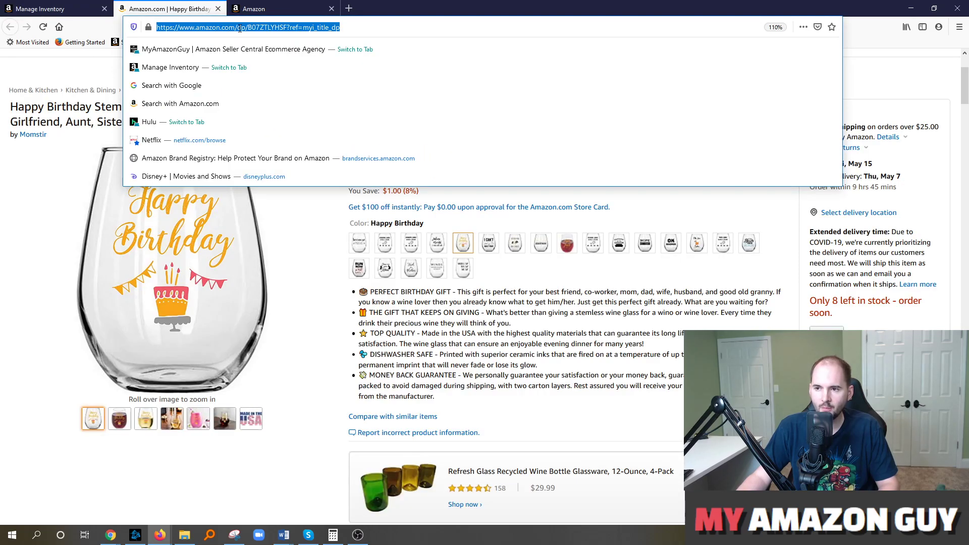
click(73, 9)
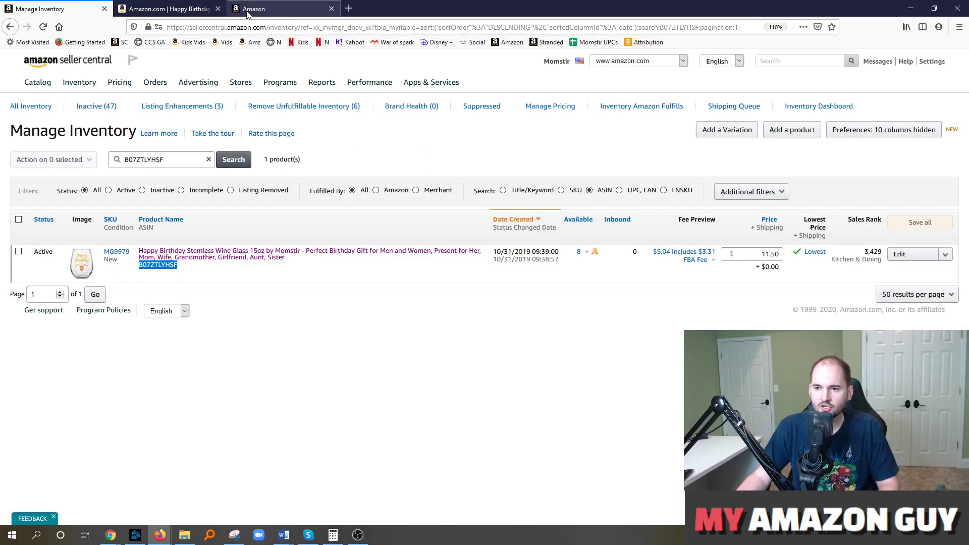
- Search Amazon's catalog for ASIN B07ZTLYHSF on the Add a Product page
mouse_move(95, 87)
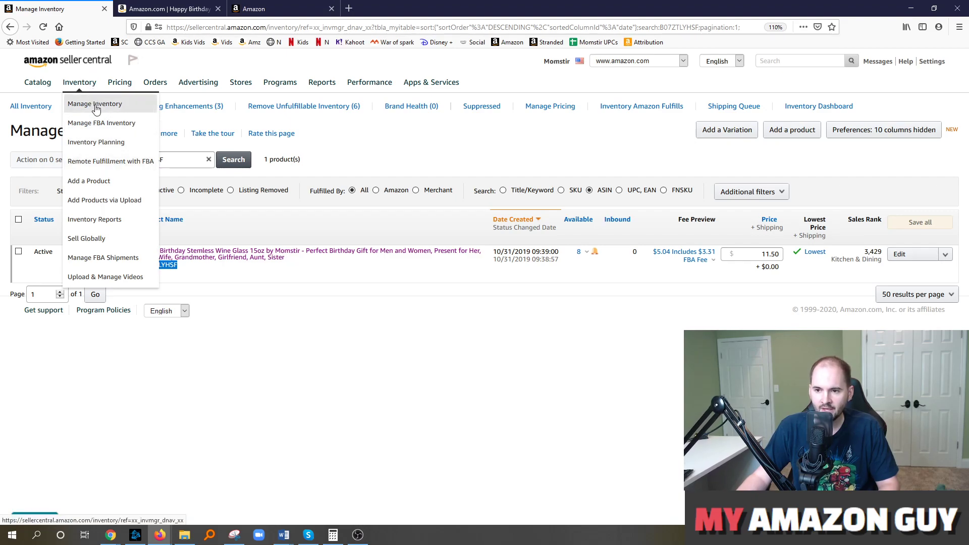
click(104, 179)
click(159, 433)
key(ctrl+v)
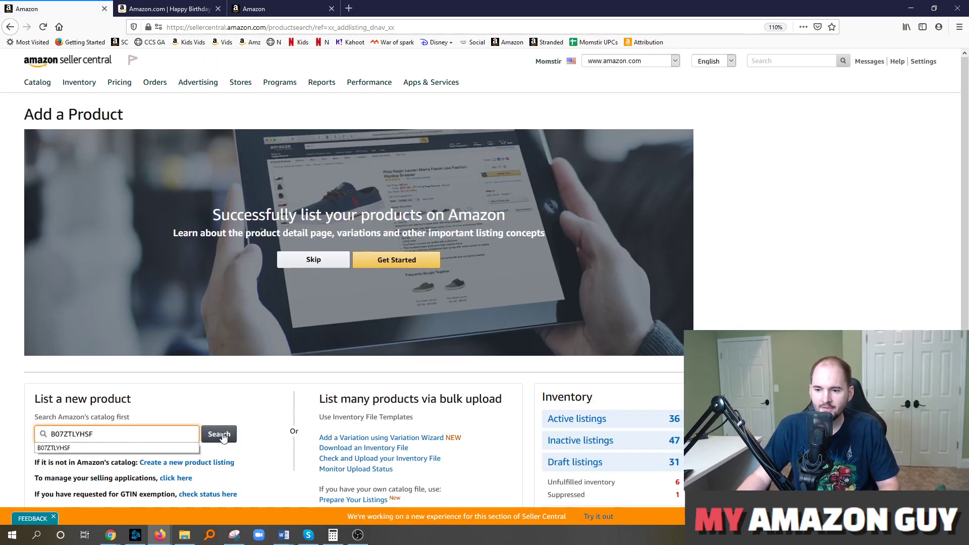
click(219, 435)
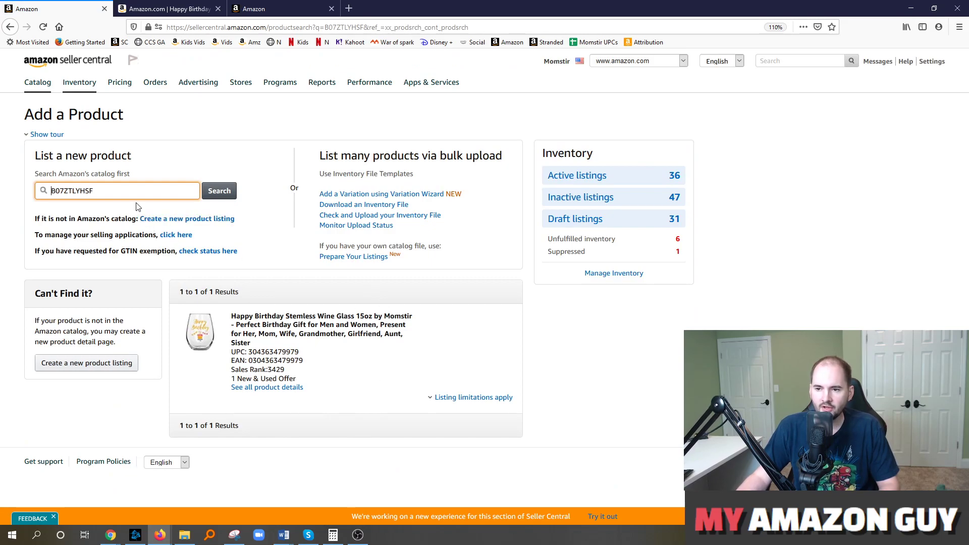
- Show the wine glass's listing limitations and open a sell-yours offer form for the allowed conditions in a separate browser tab
click(465, 398)
scroll(465, 402, down, 1)
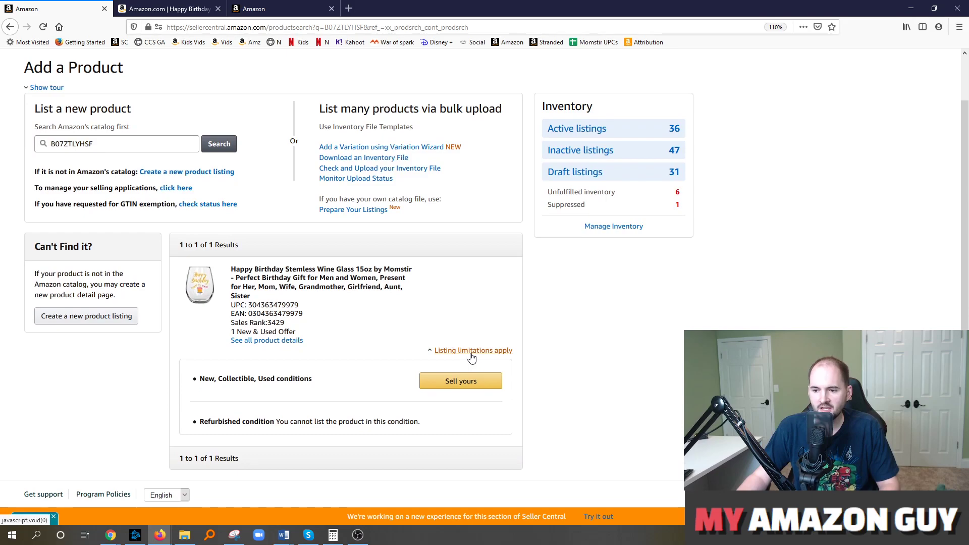
ctrl+click(469, 383)
key(ctrl+Tab)
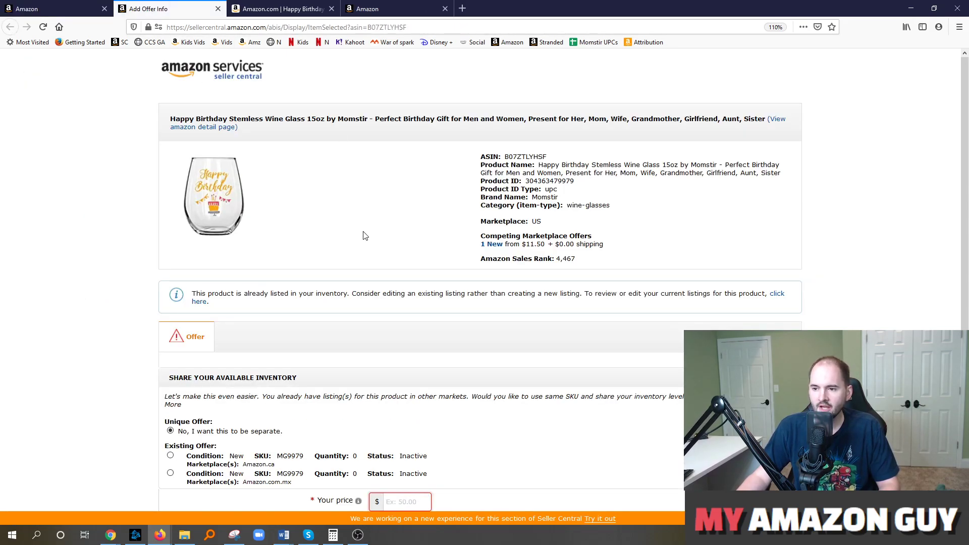
- Set the new offer's price to $11.50
scroll(382, 217, down, 3)
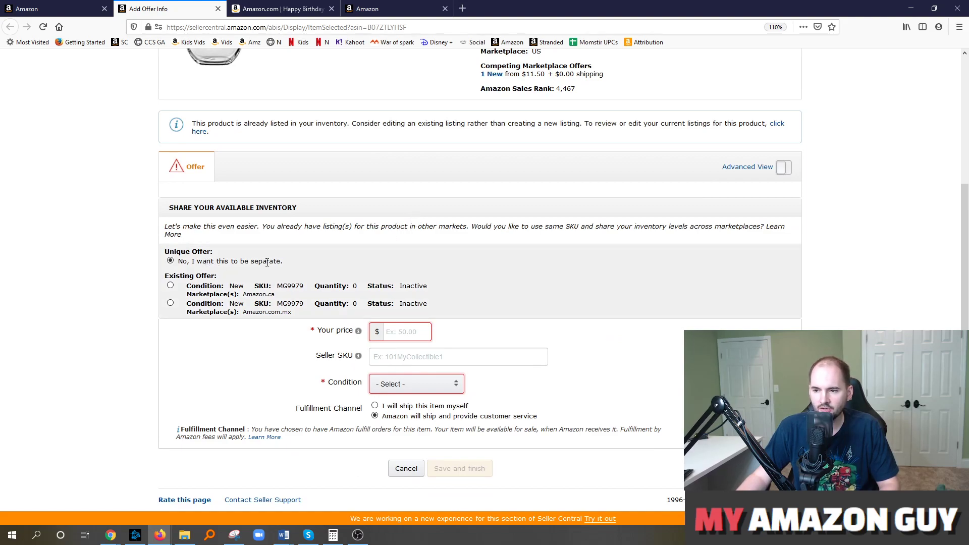
click(403, 331)
text(11.50)
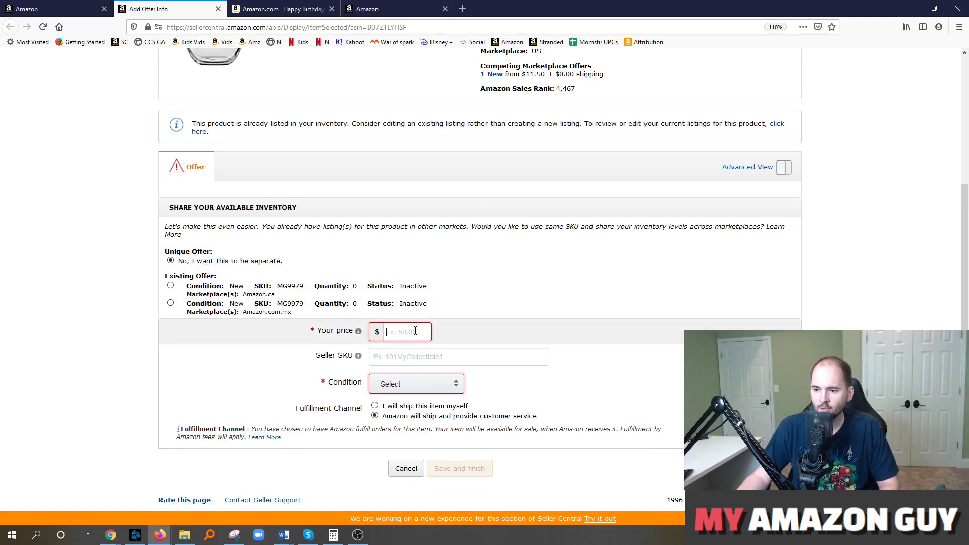
key(Tab)
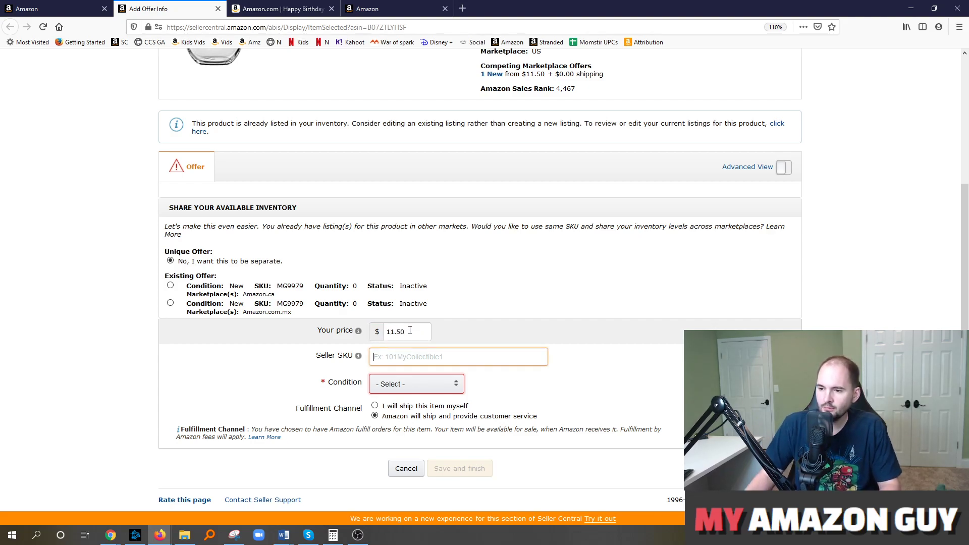
- Copy the existing SKU MG9979 from the inventory listing and set the new offer's seller SKU to MG9979-MFN
click(42, 7)
click(15, 25)
click(15, 25)
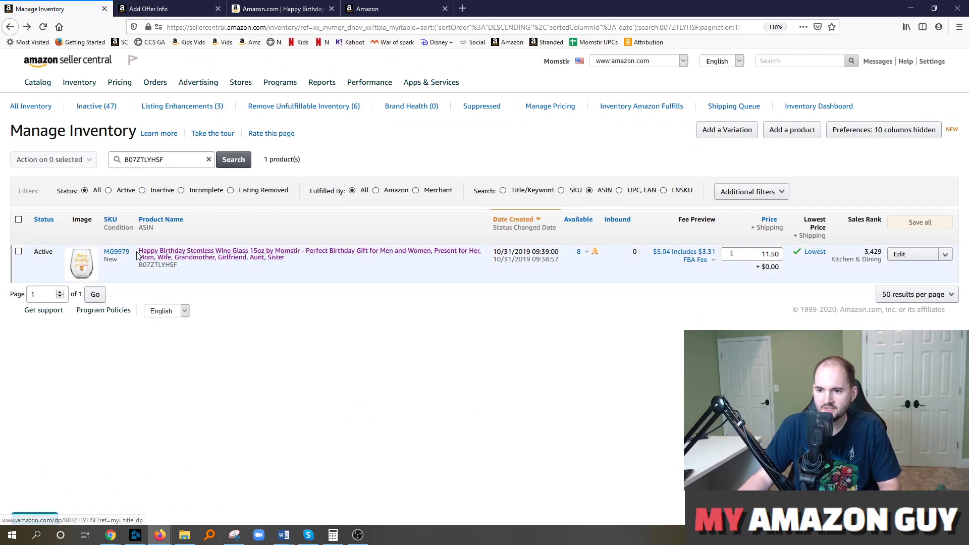
drag(131, 253, 105, 251)
key(ctrl+c)
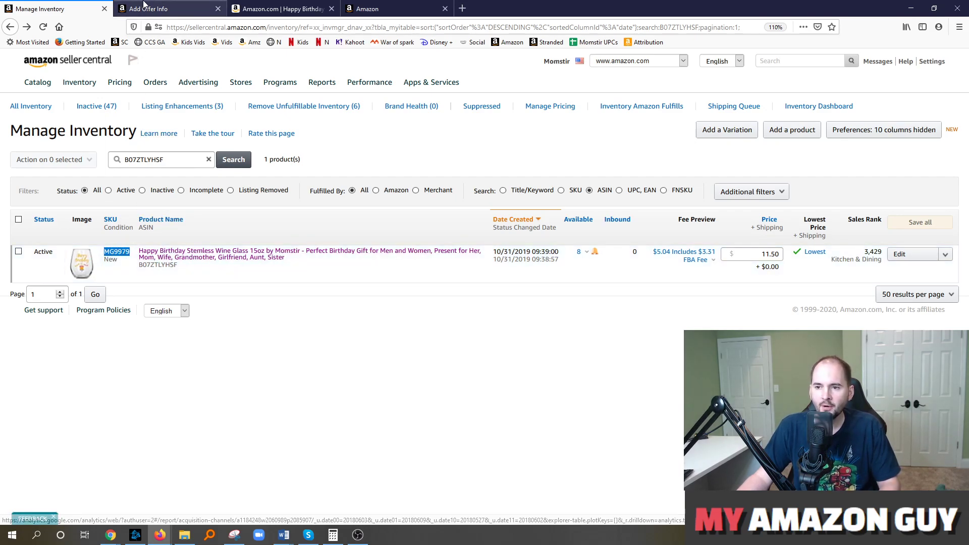
key(ctrl+Tab)
key(ctrl+v)
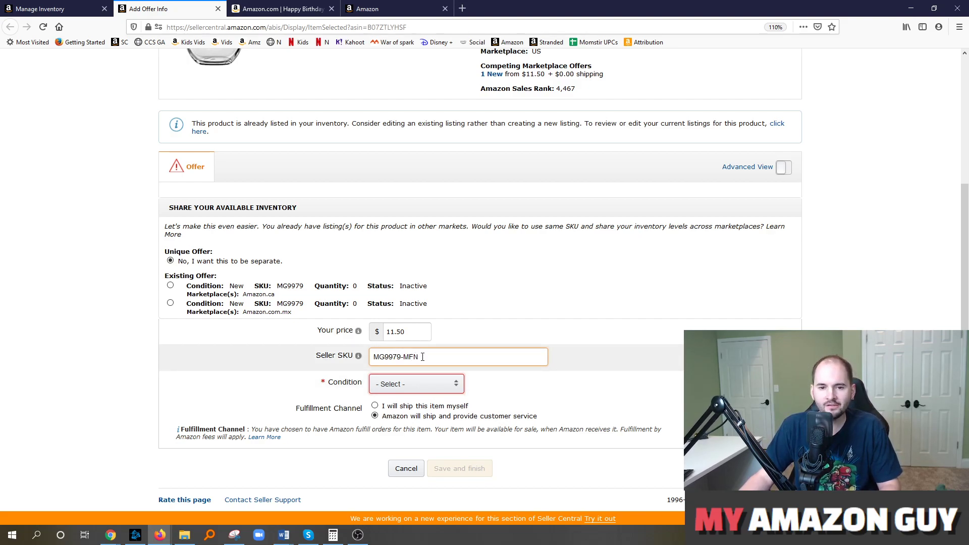
drag(431, 357, 379, 358)
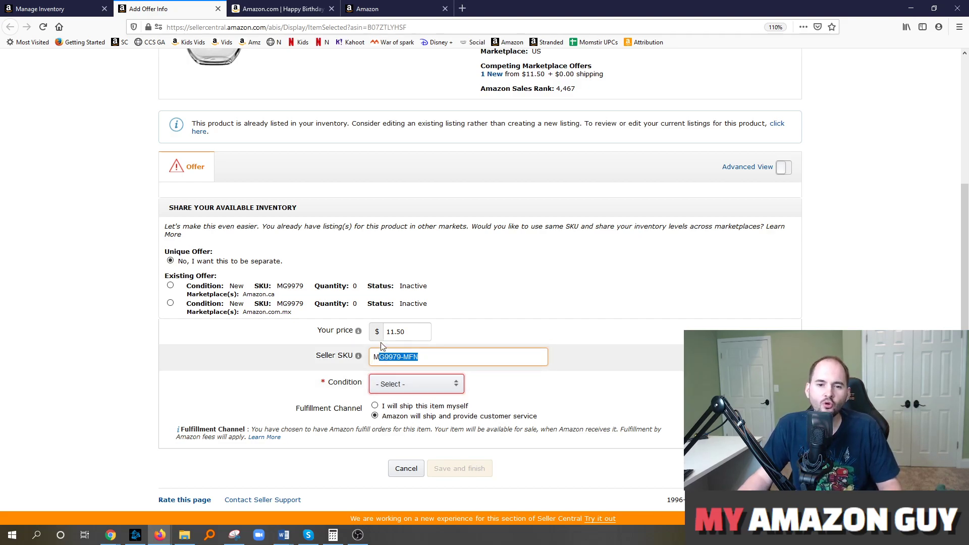
click(296, 347)
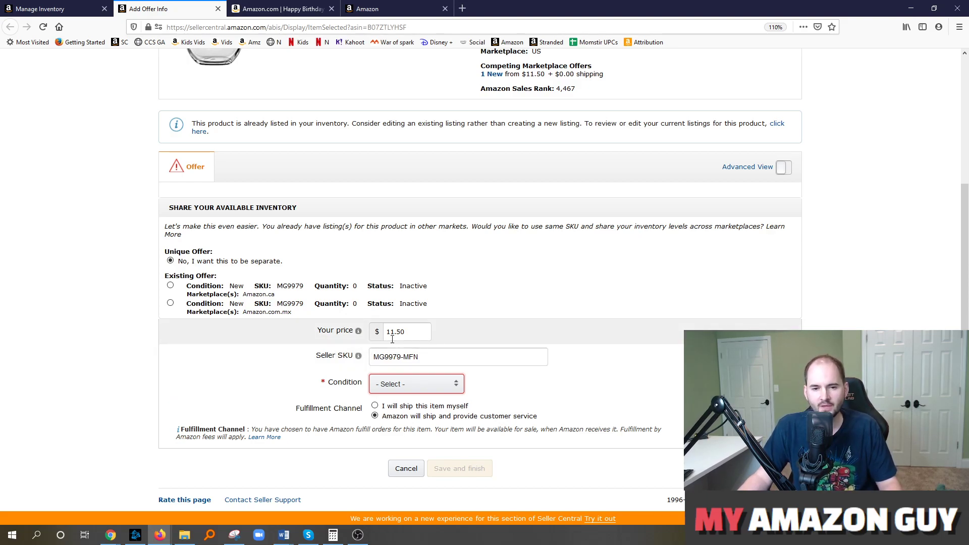
- Set the offer's condition to New and its fulfillment channel to shipping the item yourself
click(414, 383)
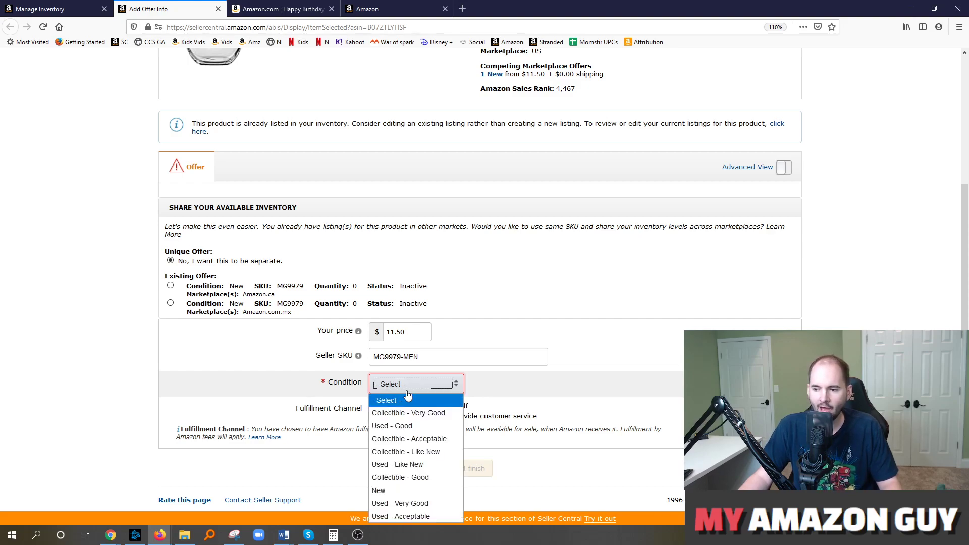
click(399, 489)
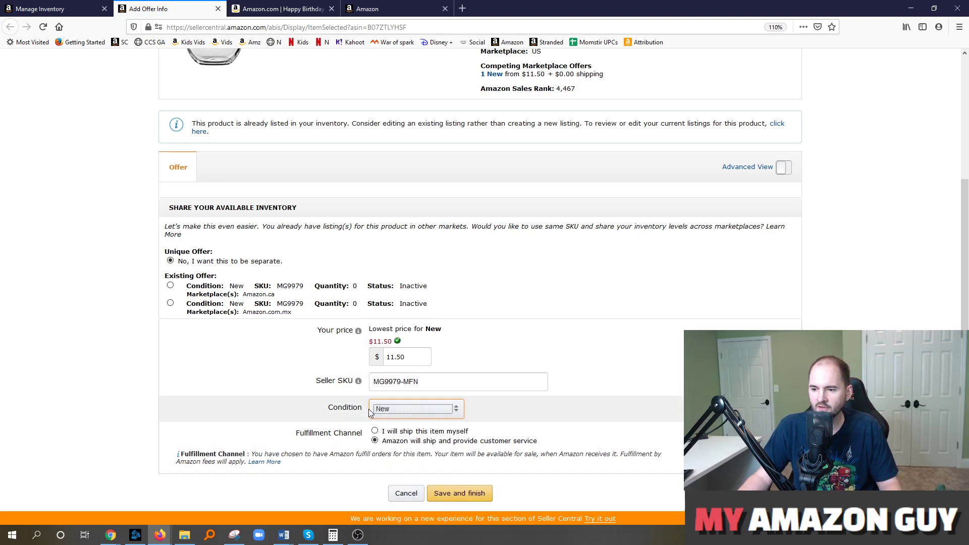
click(396, 432)
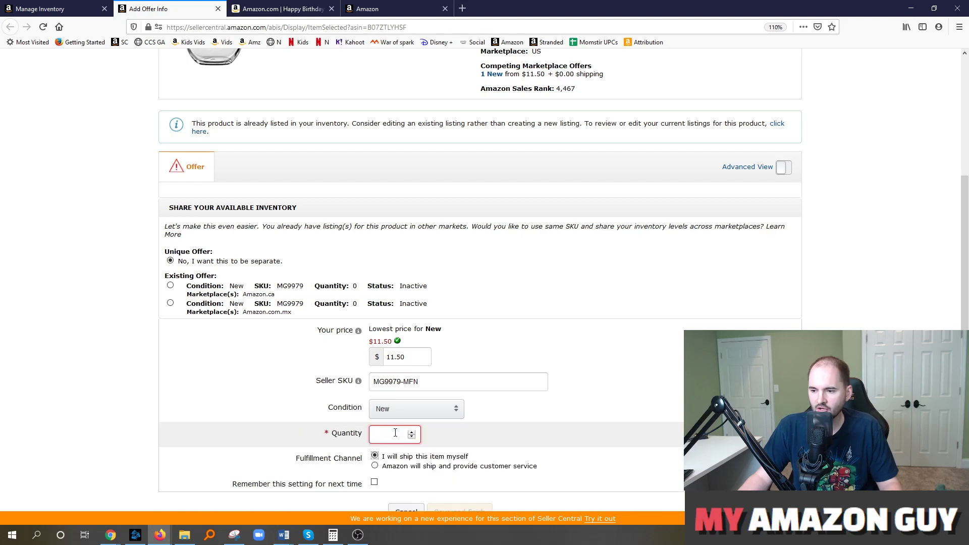
- Set the offer's quantity to 0, then save and finish the merchant-fulfilled offer
scroll(393, 424, down, 1)
click(379, 397)
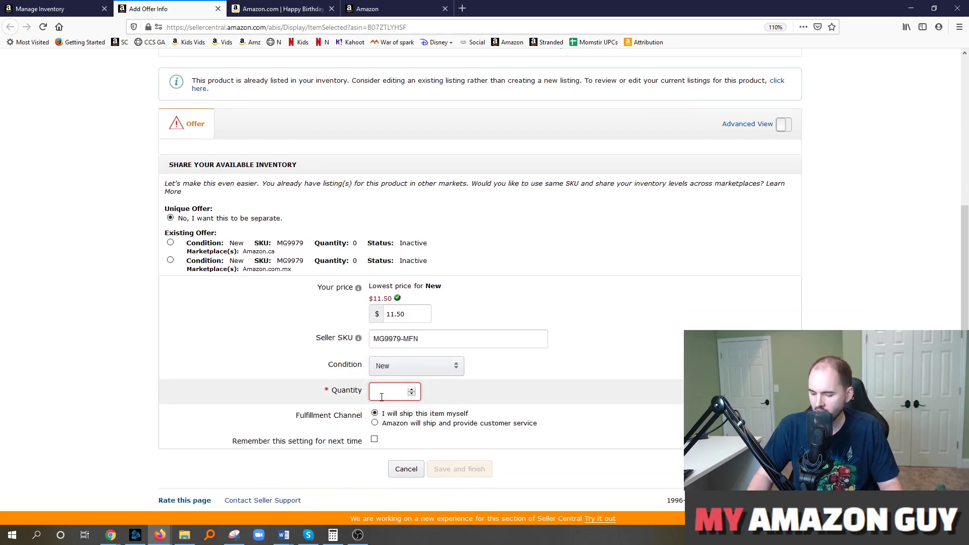
text(0)
key(ctrl+a)
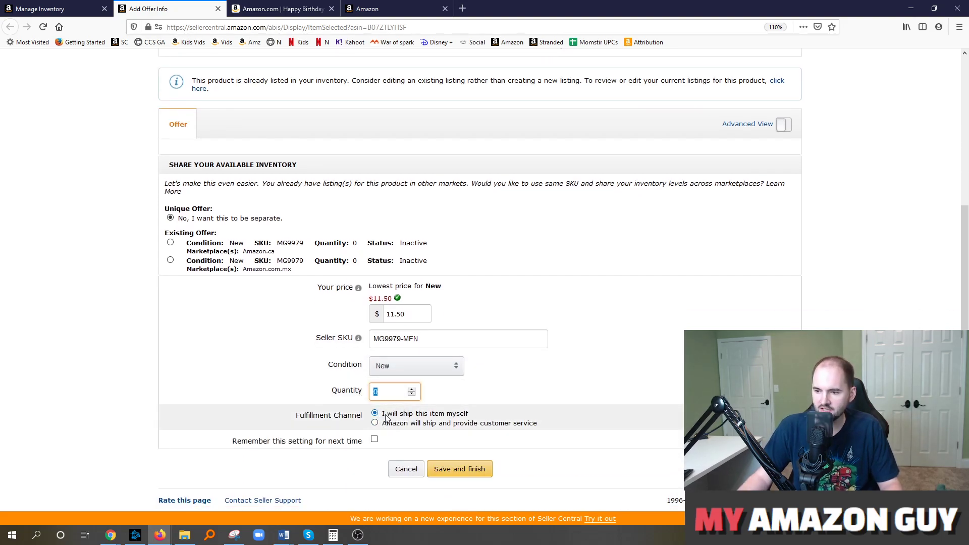
click(459, 469)
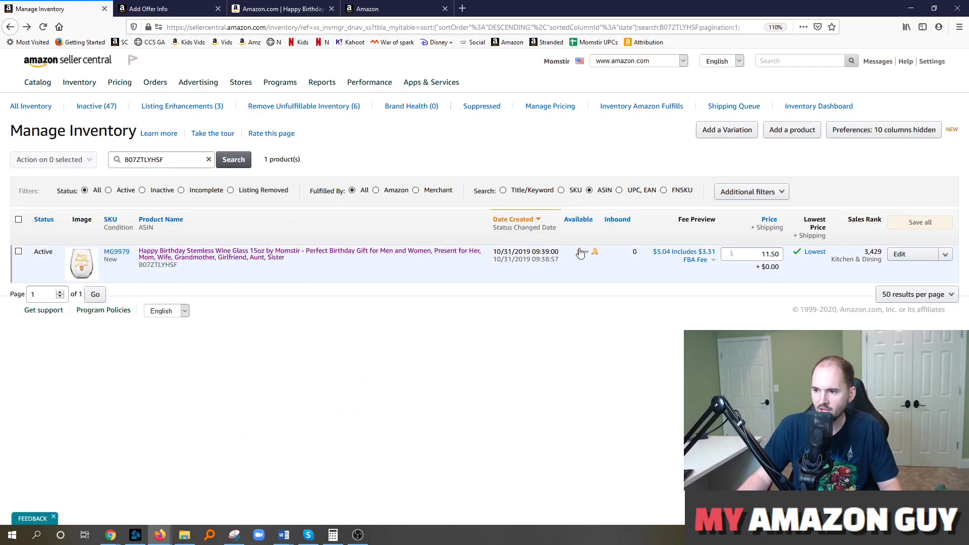
click(192, 6)
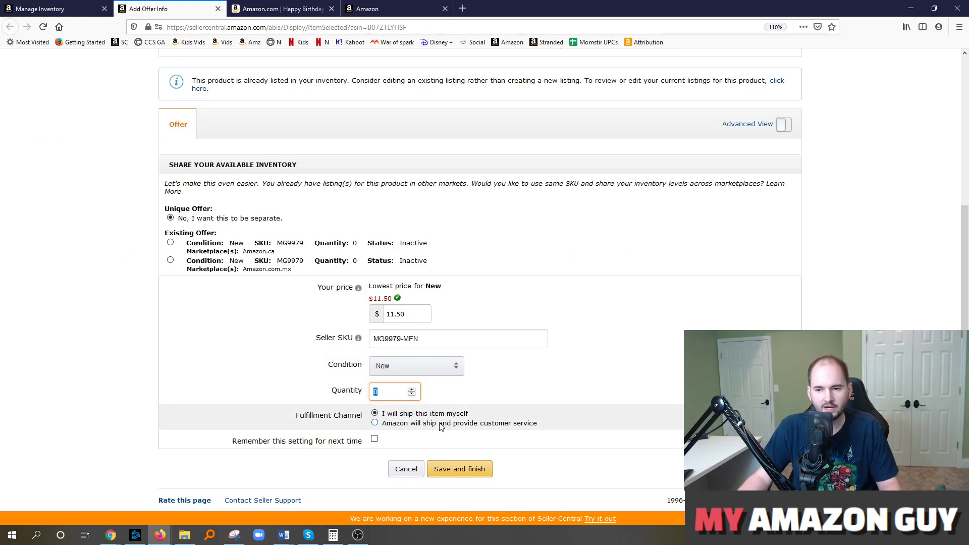
click(478, 469)
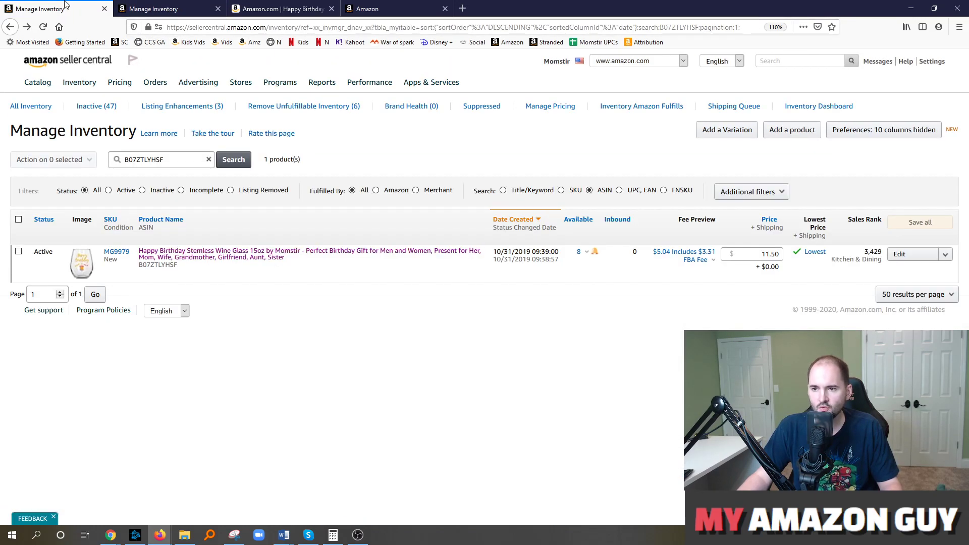
- Rerun the inventory search for ASIN B07ZTLYHSF to look for the newly created MG9979-MFN listing
click(225, 162)
click(227, 162)
click(226, 161)
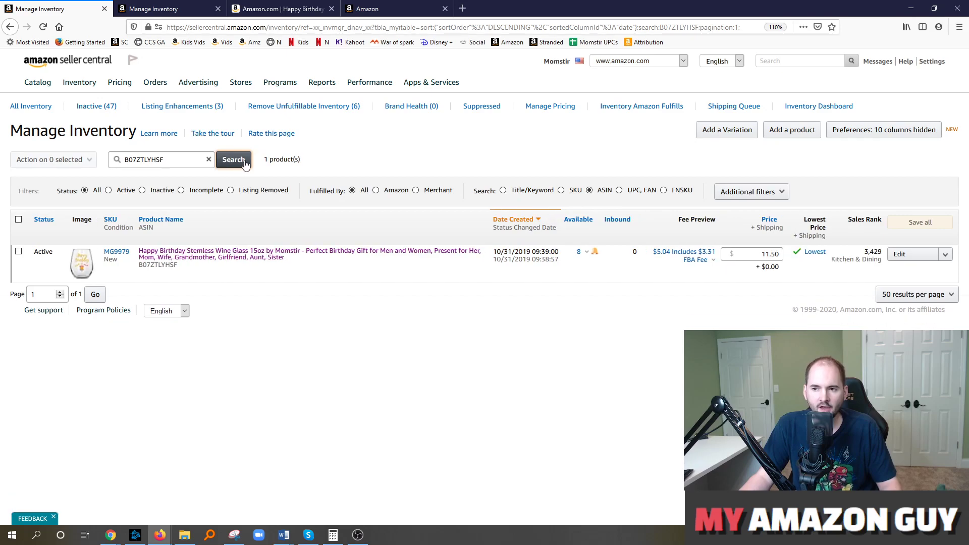
click(242, 163)
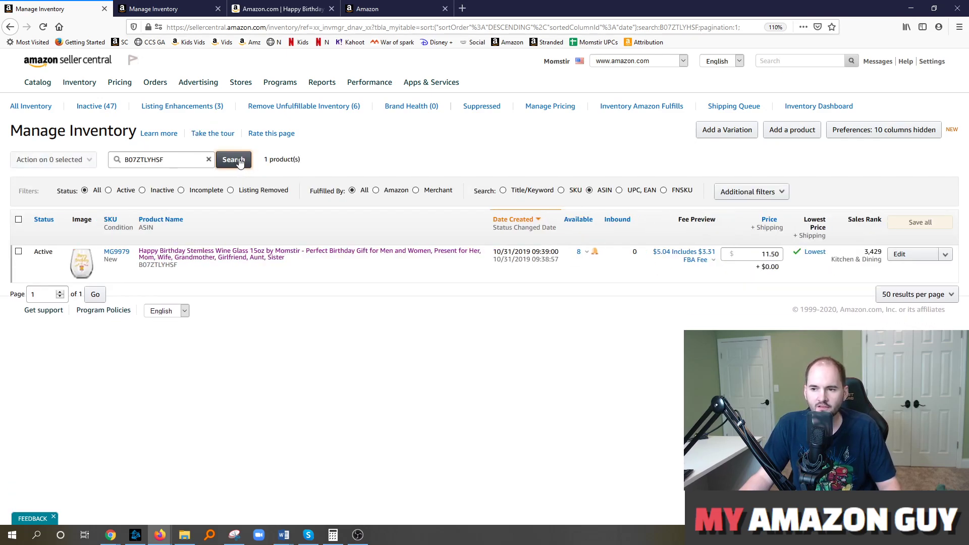
click(240, 162)
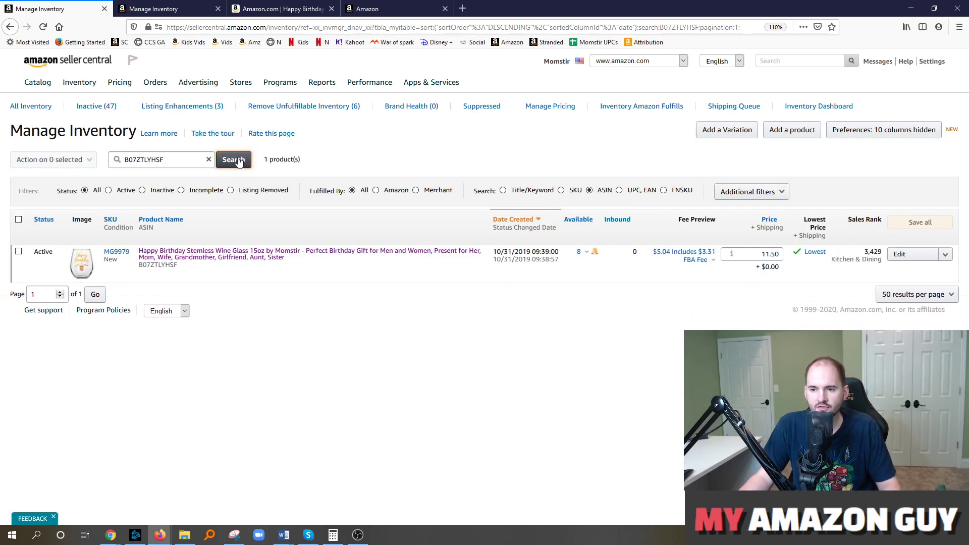
- Repeat the B07ZTLYHSF inventory search several times to check for the merchant-fulfilled offer
click(238, 163)
click(233, 160)
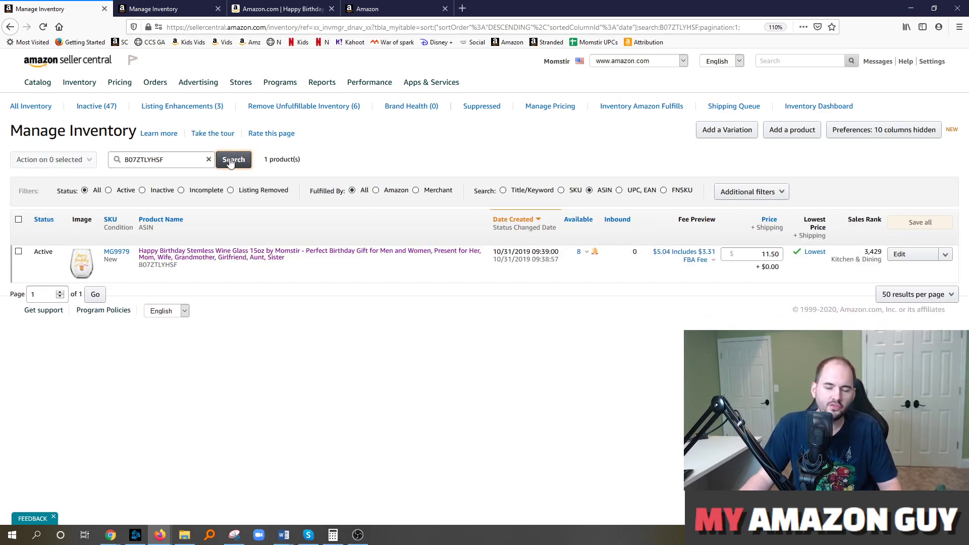
click(232, 161)
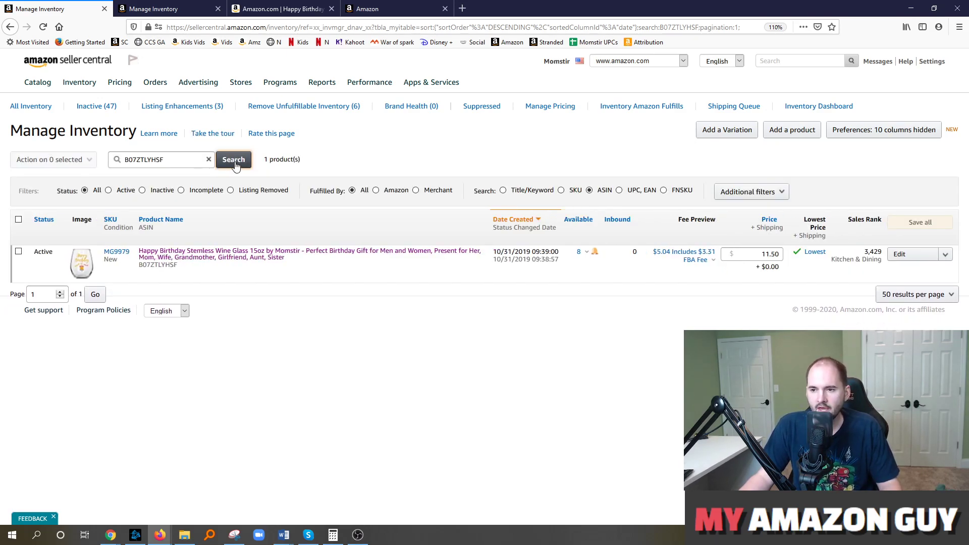
click(235, 163)
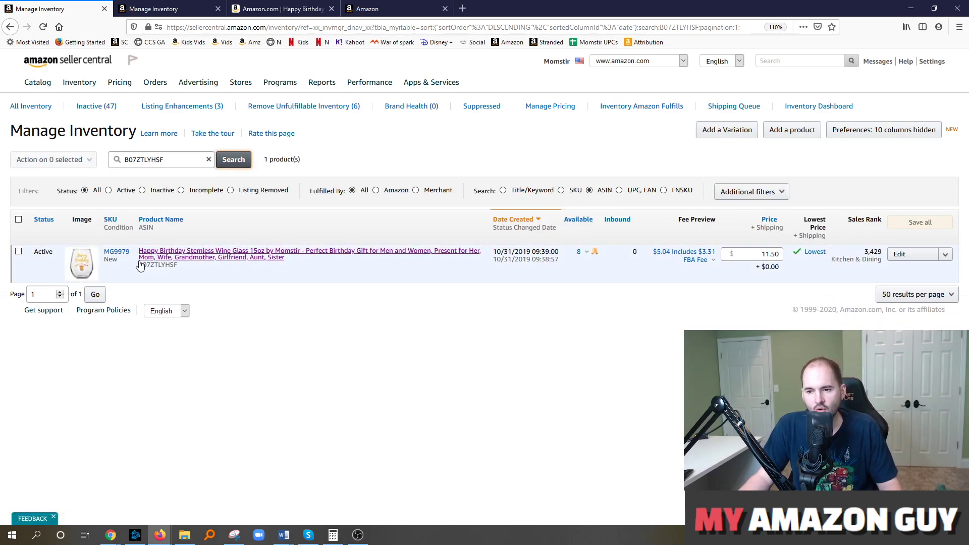
click(233, 159)
click(238, 160)
click(245, 161)
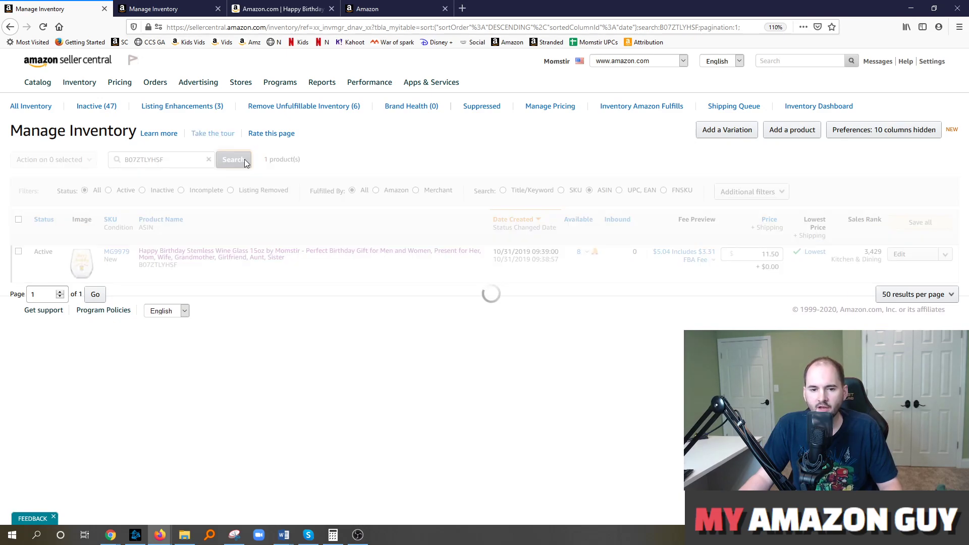
- Open the wine glass's Amazon product page from its inventory listing and examine the price, delivery dates and stock availability
click(242, 254)
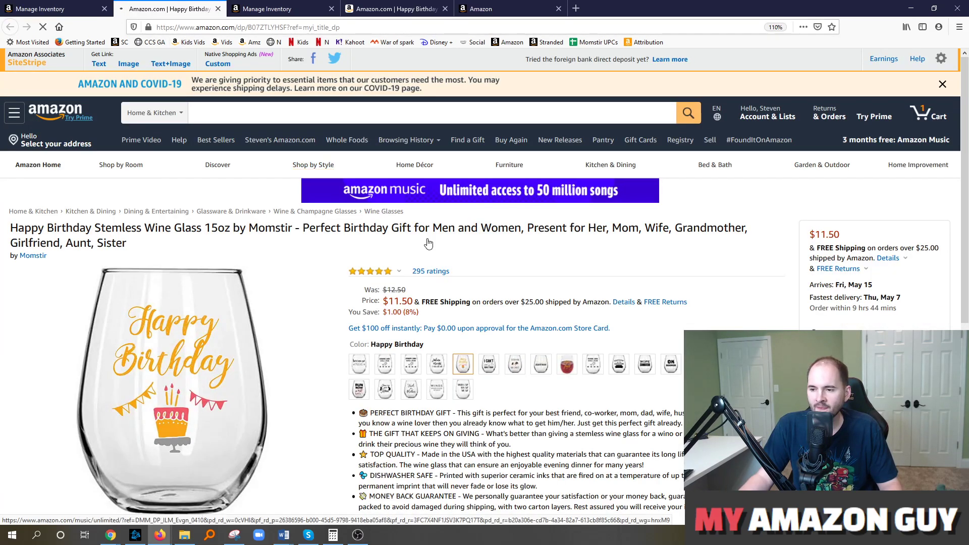
scroll(769, 243, down, 4)
scroll(768, 243, up, 3)
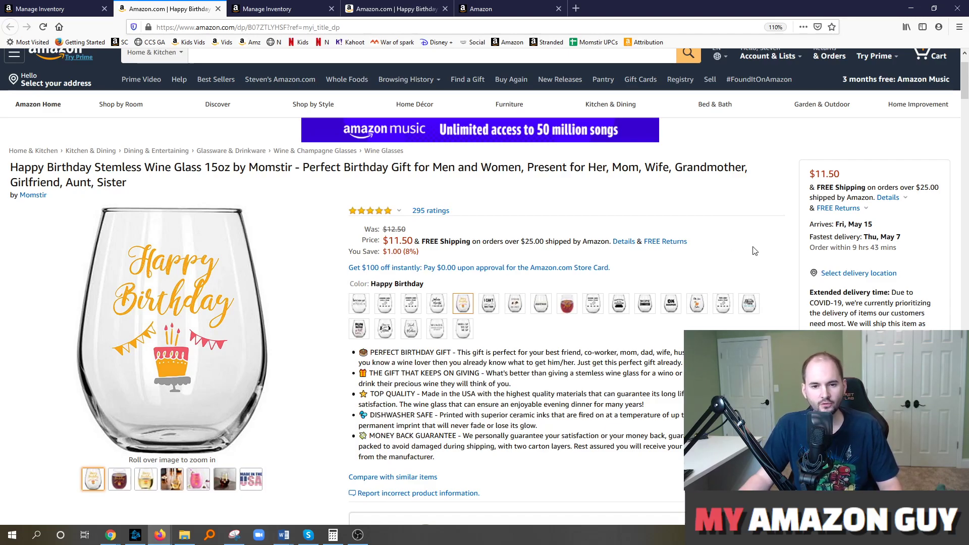
scroll(738, 235, down, 2)
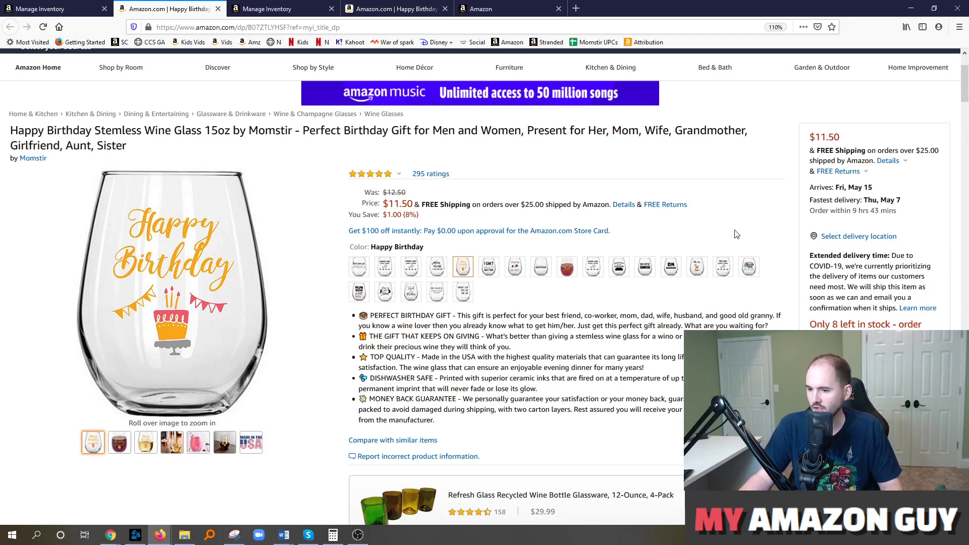
scroll(737, 234, down, 1)
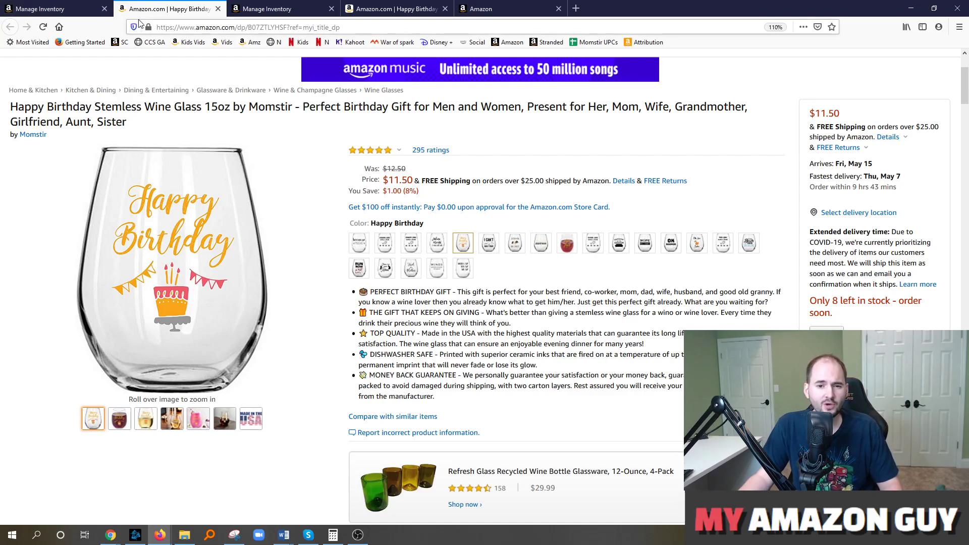
- Return to Manage Inventory, refresh the B07ZTLYHSF results and check the MG9979-MFN offer's status, SKU and ASIN
click(62, 5)
click(233, 160)
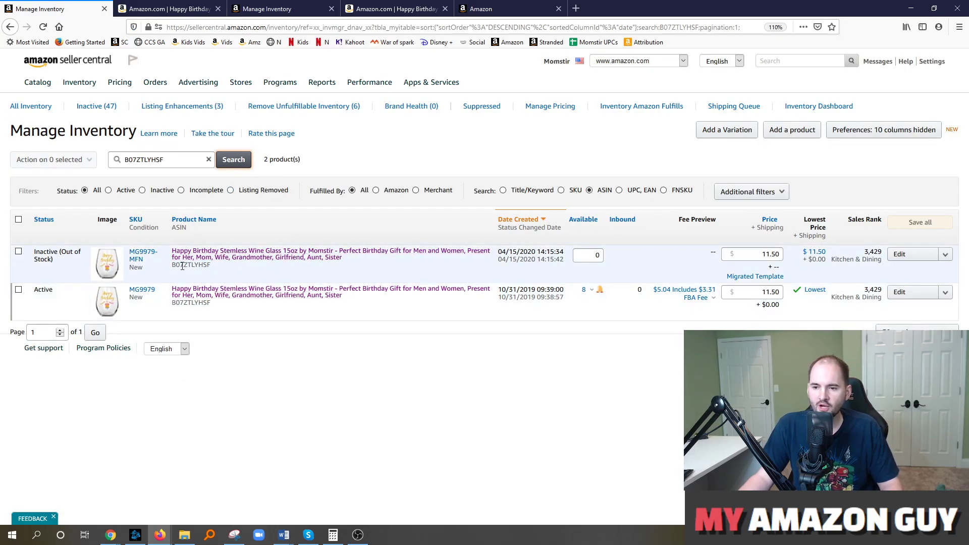
drag(55, 262, 34, 251)
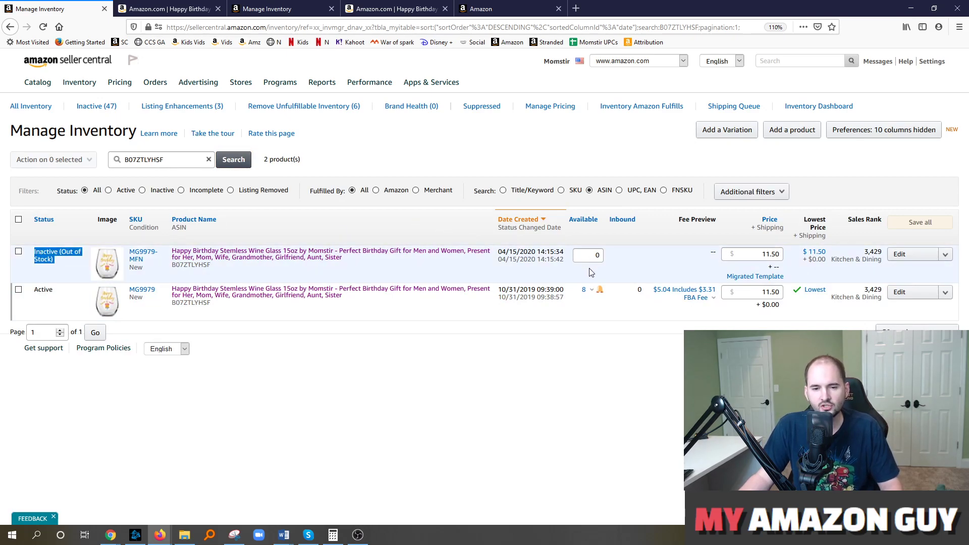
click(587, 302)
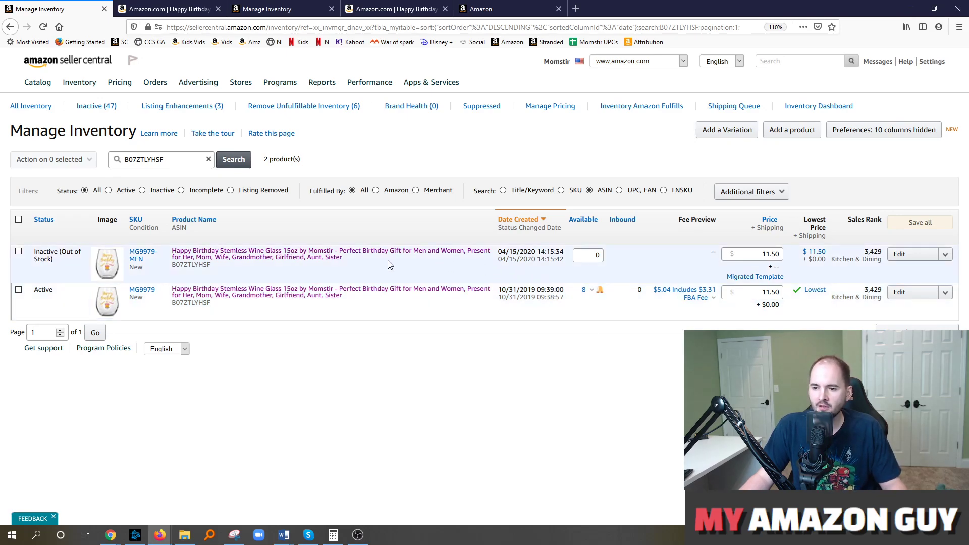
drag(151, 261, 131, 254)
drag(187, 266, 191, 267)
double_click(195, 268)
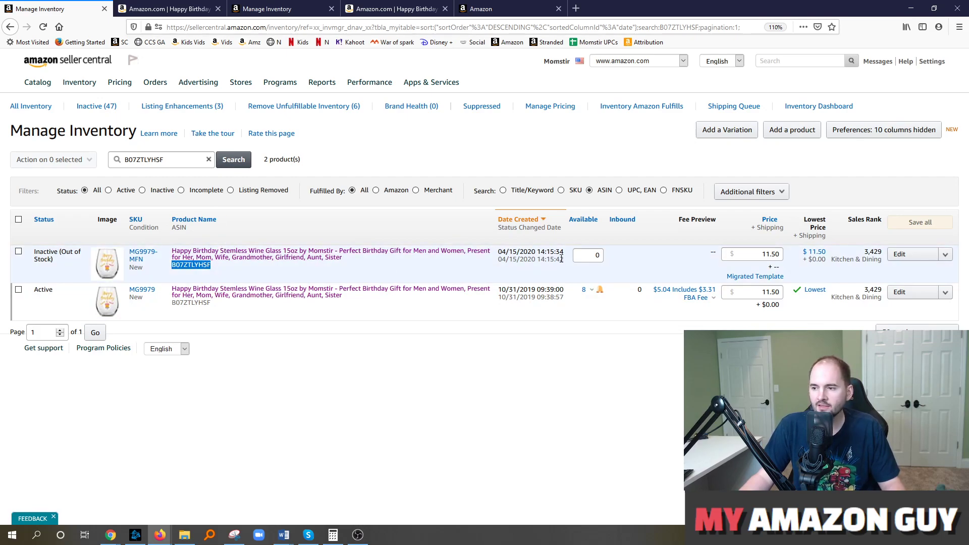
- Set the MG9979-MFN offer's price to $12.50 and save the change
click(596, 254)
key(ctrl+Tab)
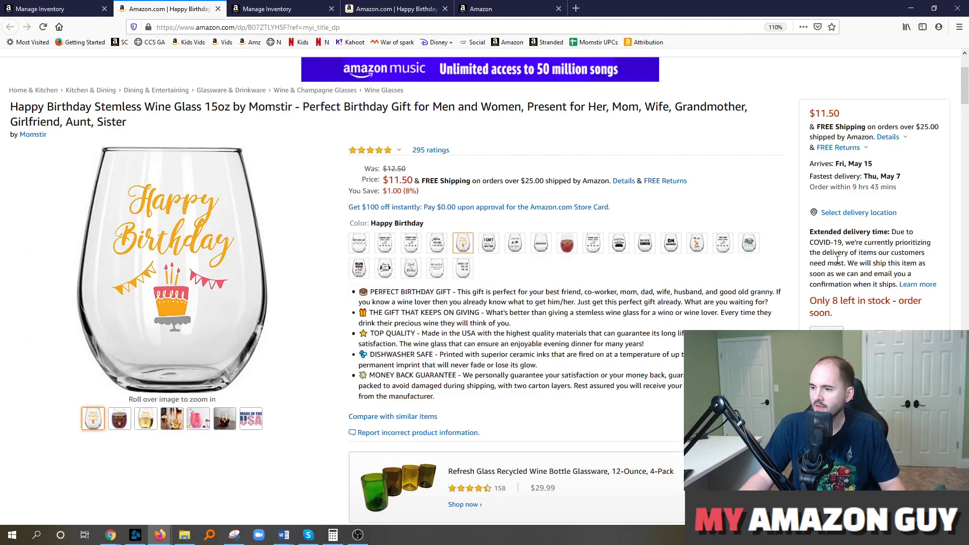
key(ctrl+shift+Tab)
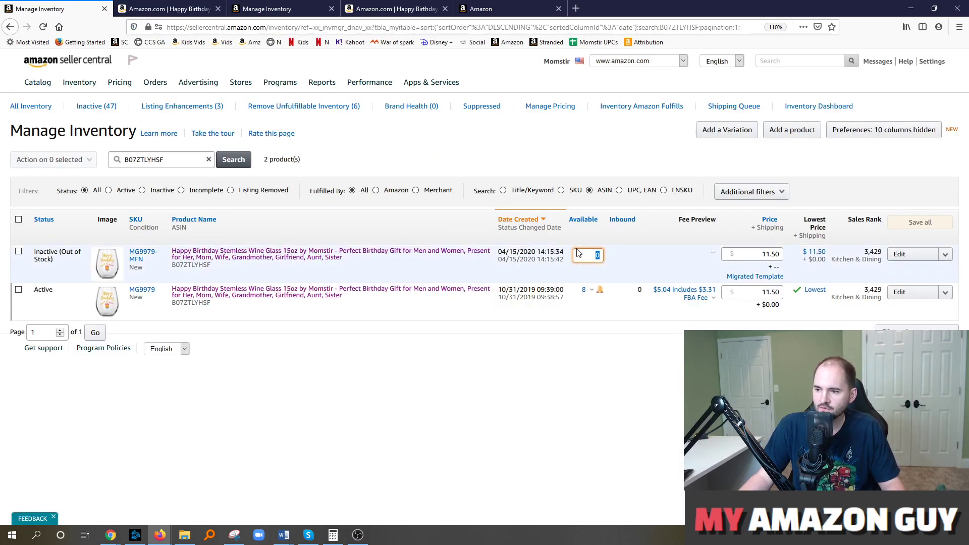
click(744, 258)
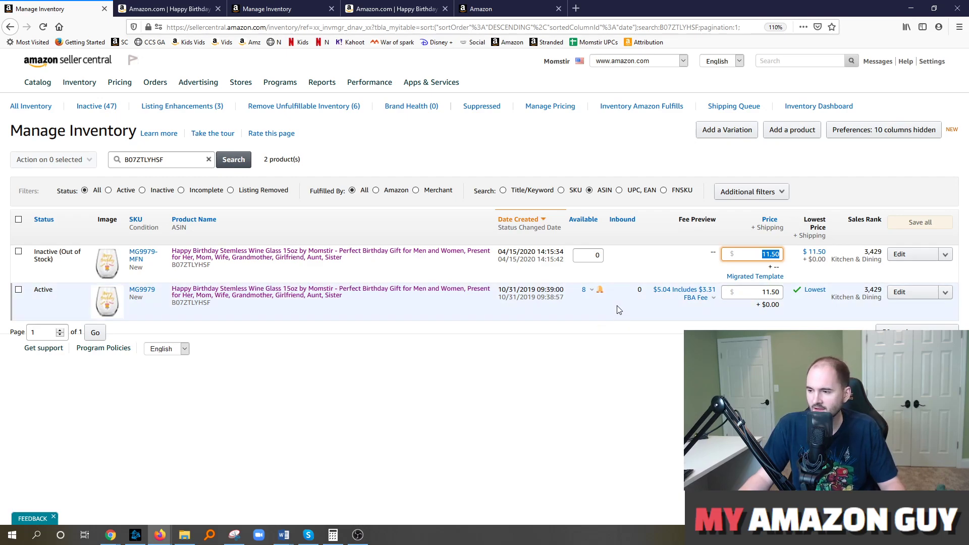
text(12.5)
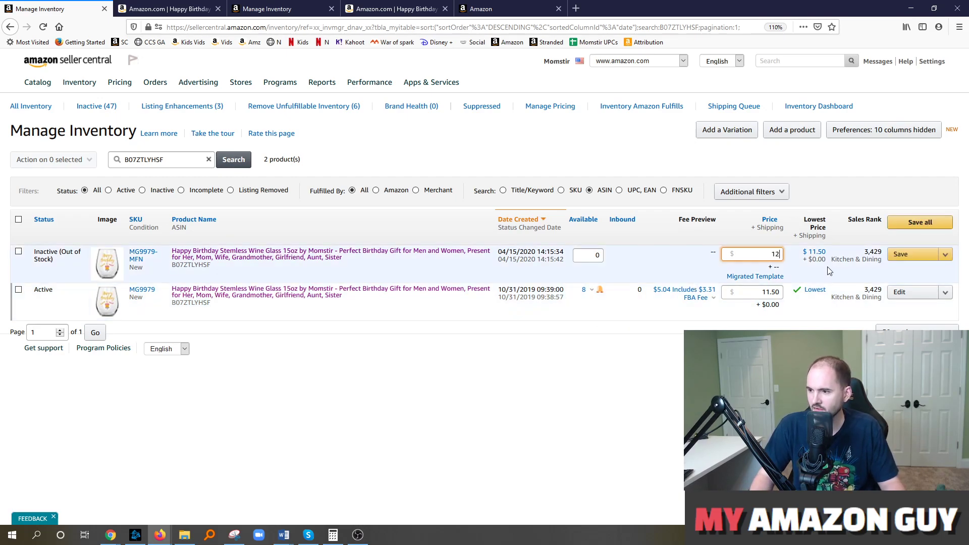
click(899, 258)
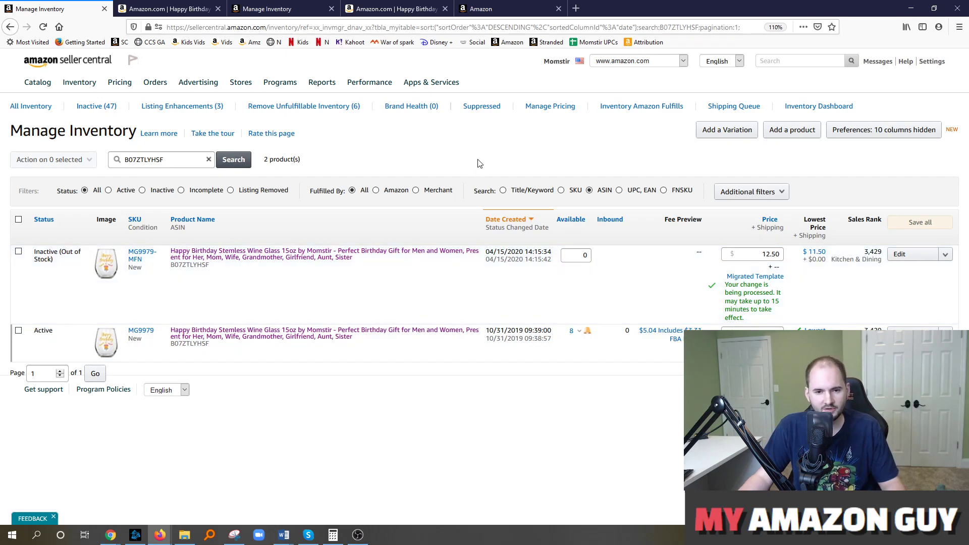
- Open myamazonguy.com in the second product page's browser tab and view its Book a Coaching Call page
click(182, 5)
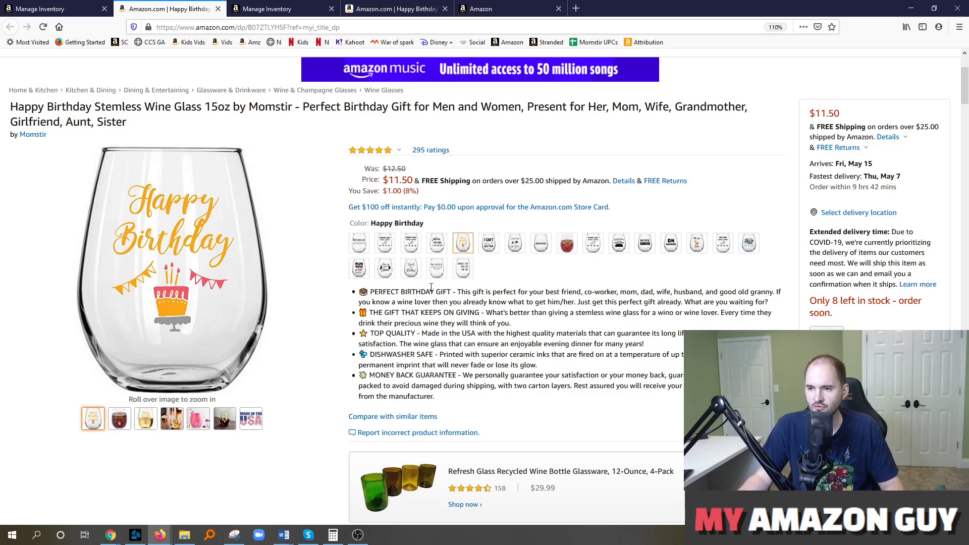
click(388, 9)
click(384, 28)
text(my)
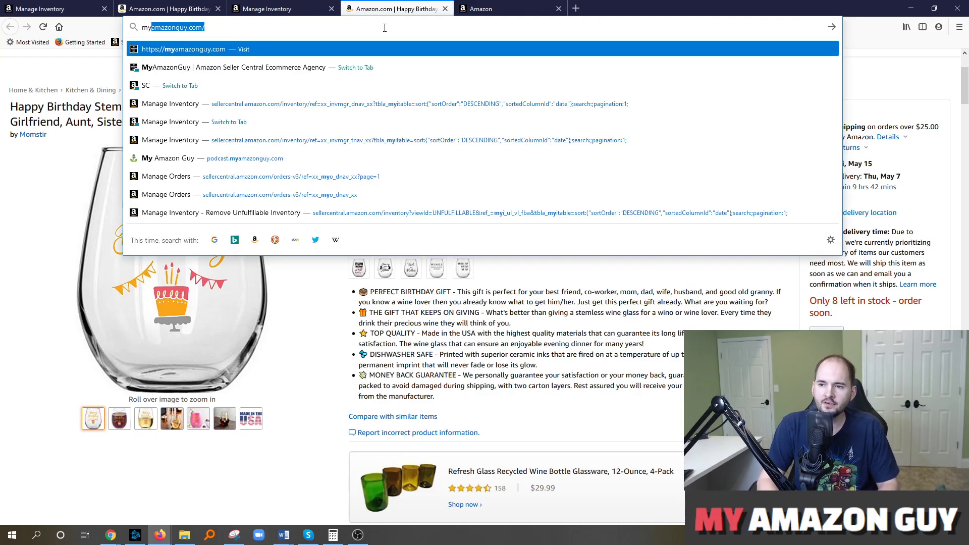
key(Return)
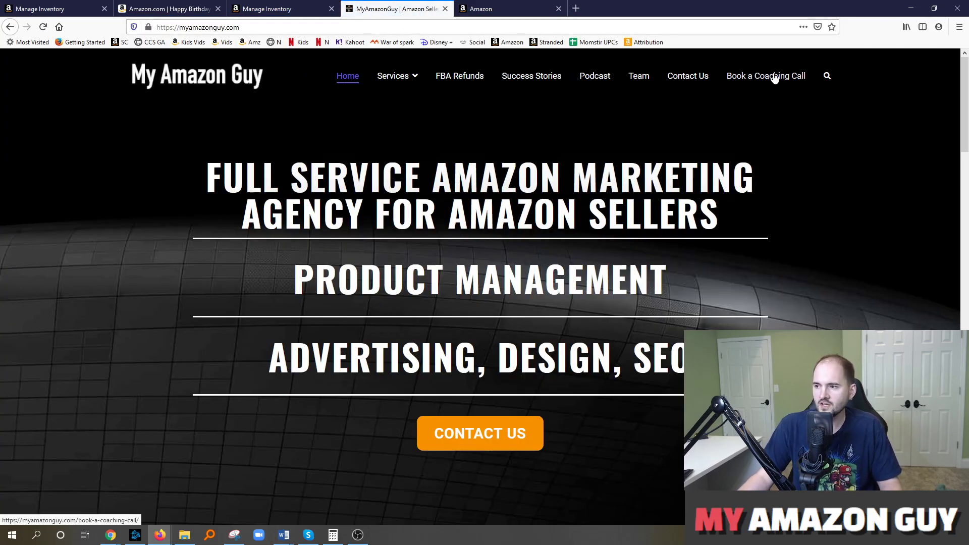
click(774, 77)
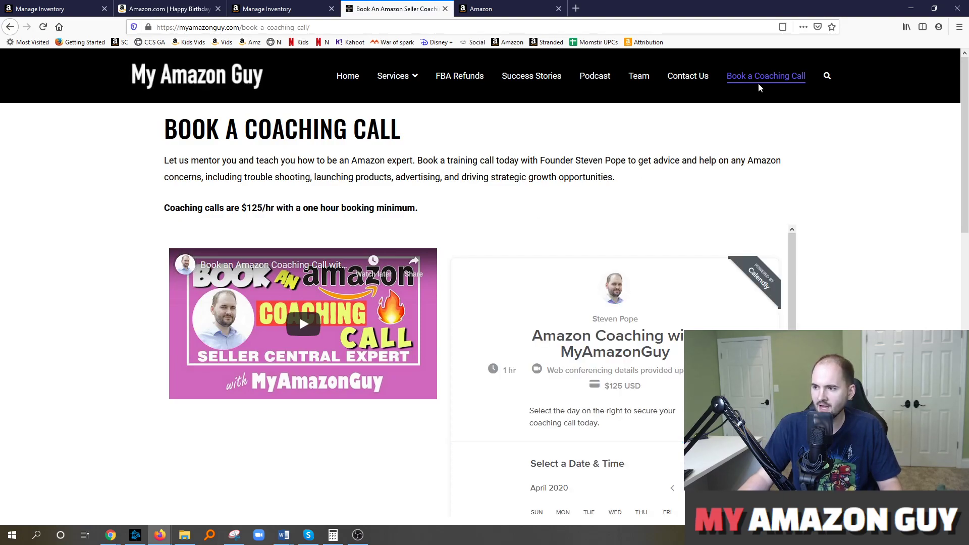
drag(966, 119, 966, 142)
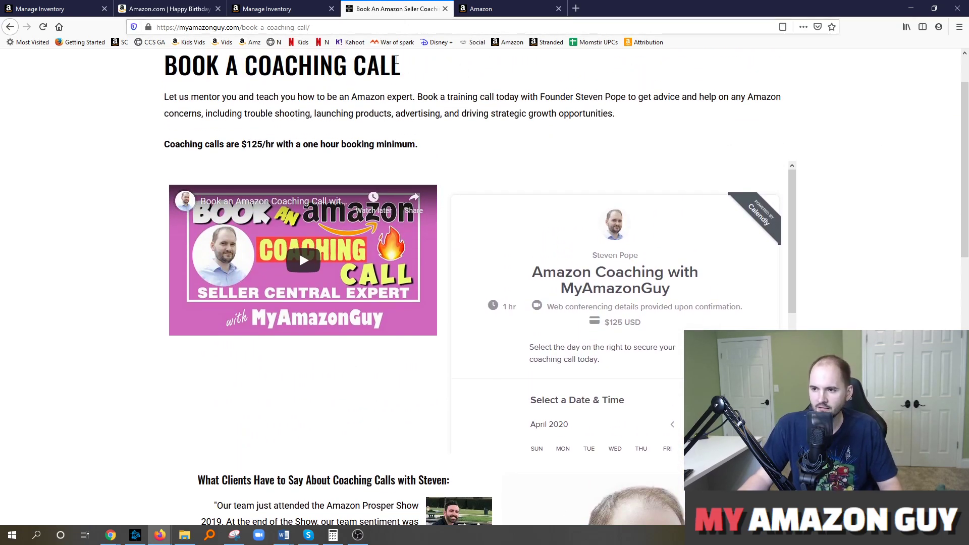
key(Home)
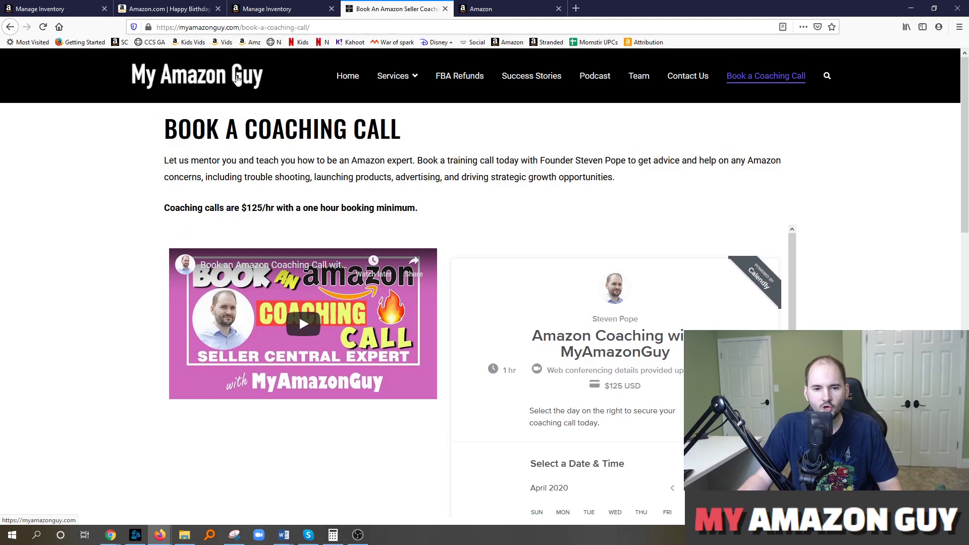